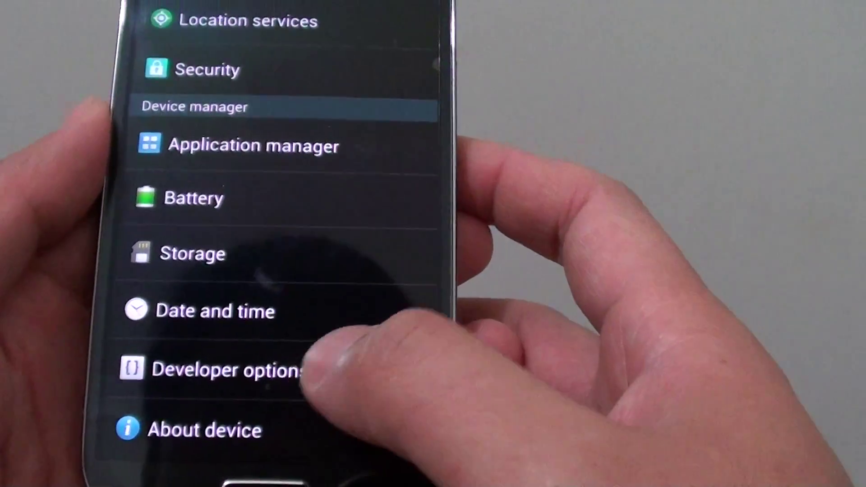
Open the About device page from the More tab of Settings
{"action": "key", "text": "Home"}
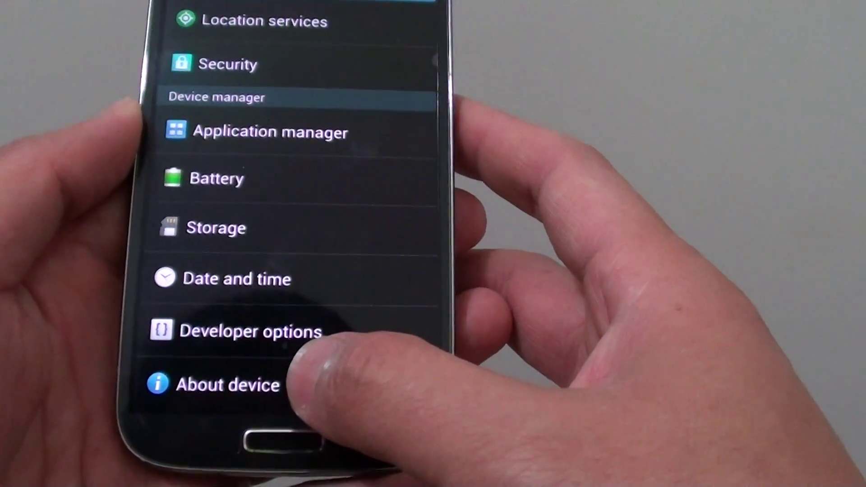
{"action": "left_click", "coordinate": [305, 384]}
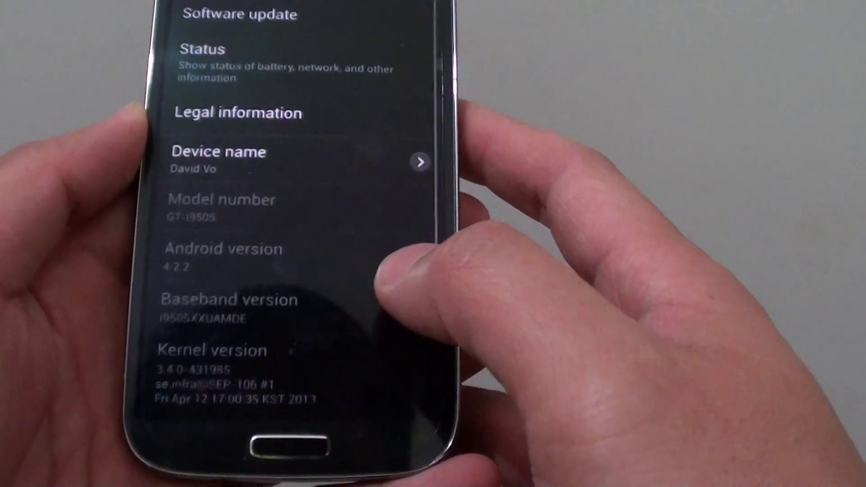
{"action": "scroll", "coordinate": [284, 271], "scroll_direction": "down", "scroll_amount": 3}
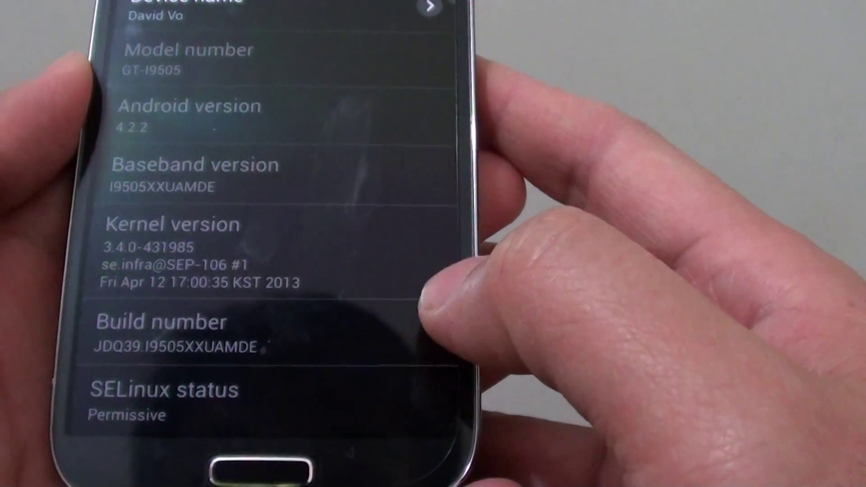
Tap Build number on the About device page to try unlocking developer mode
{"action": "left_click", "coordinate": [399, 328]}
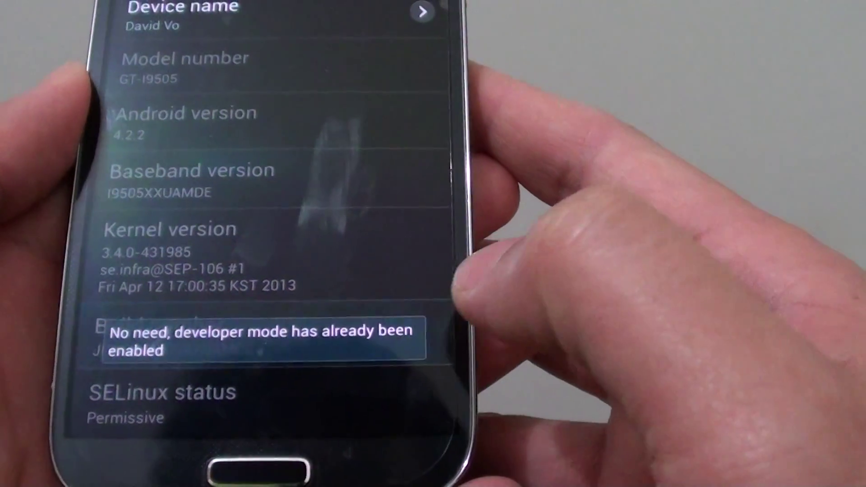
Tap Build number until developer mode is confirmed, then return via More to the home screen
{"action": "left_click", "coordinate": [399, 332]}
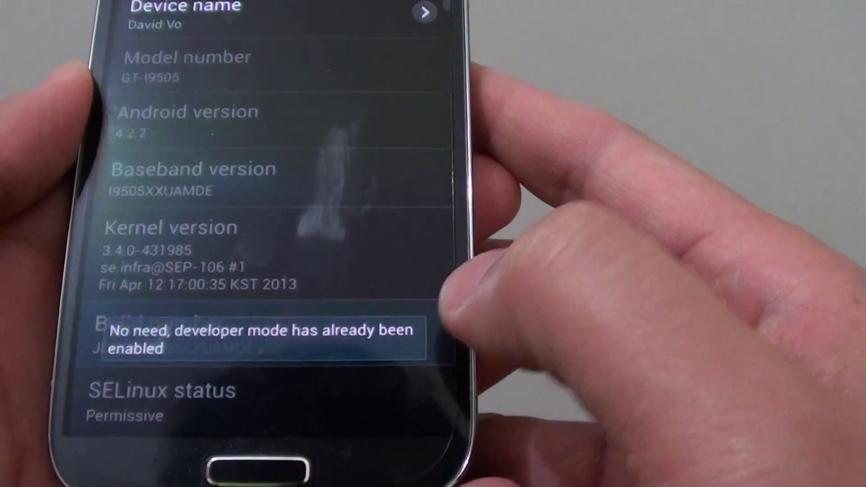
{"action": "left_click", "coordinate": [399, 331]}
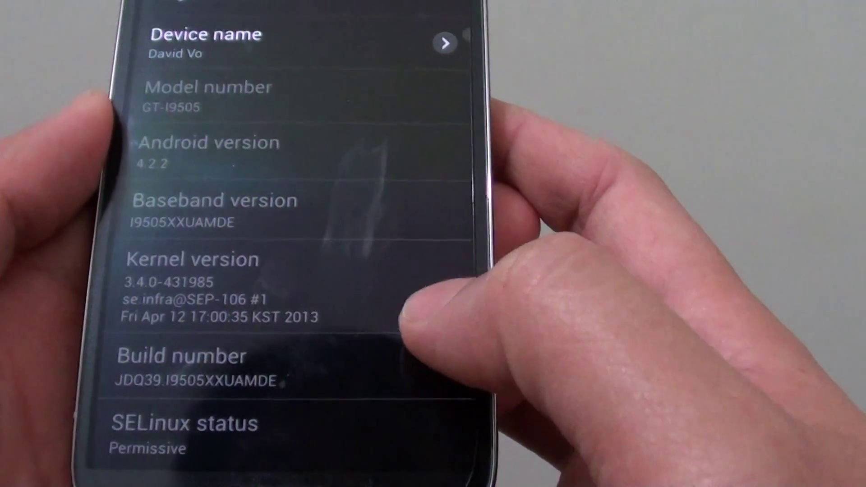
{"action": "left_click", "coordinate": [433, 372]}
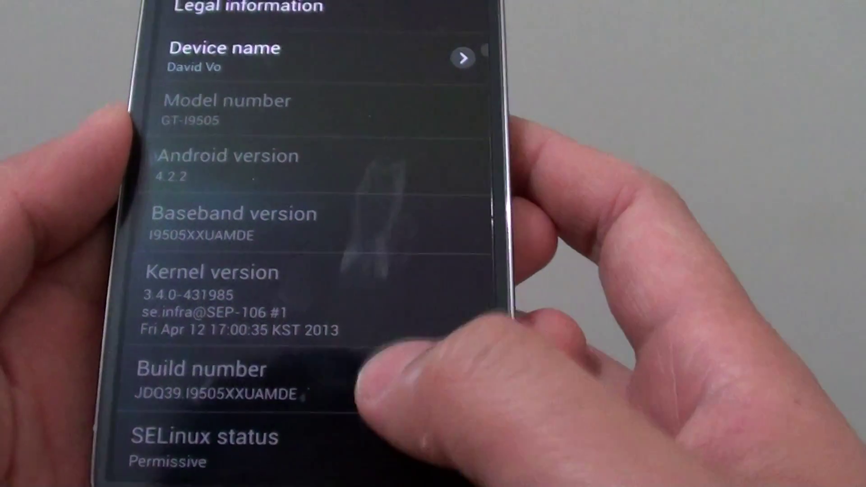
{"action": "left_click", "coordinate": [379, 379]}
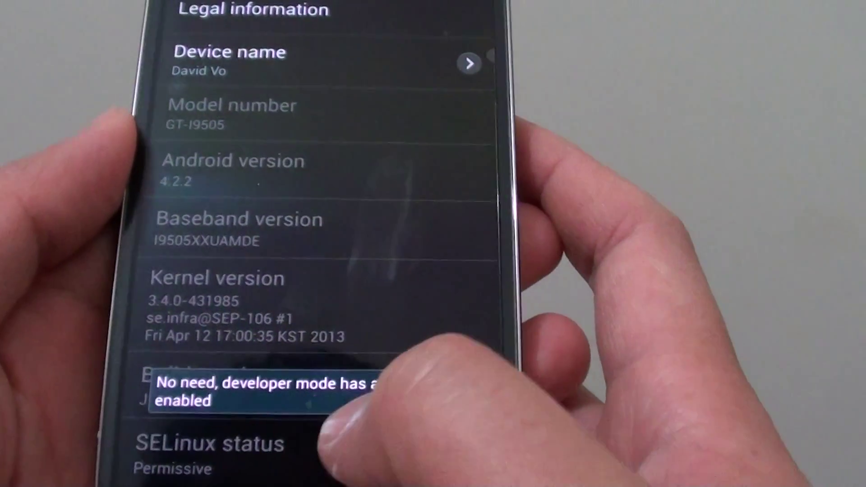
{"action": "key", "text": "Escape"}
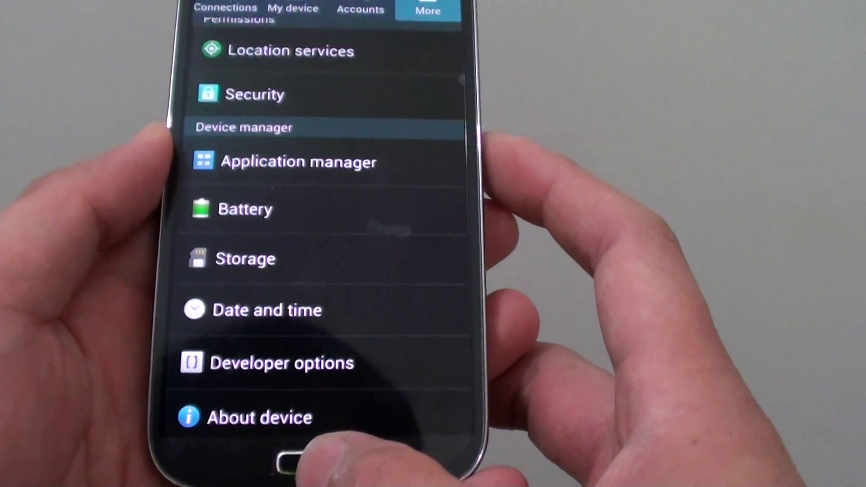
{"action": "key", "text": "Home"}
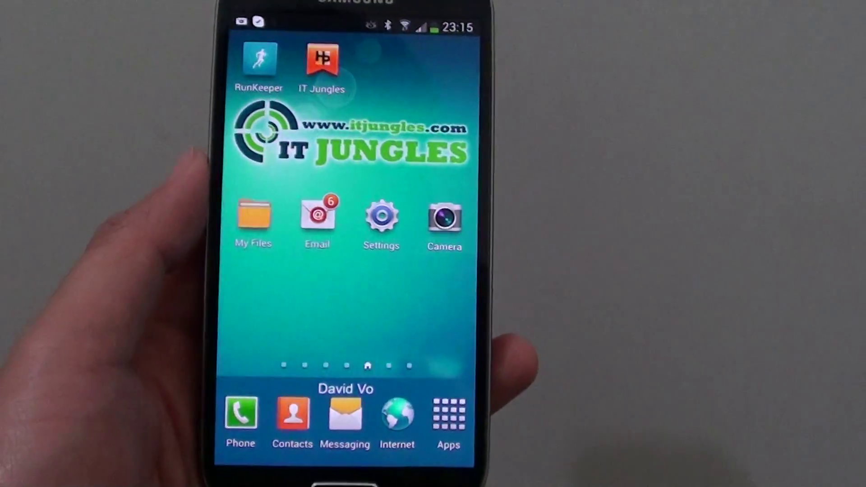